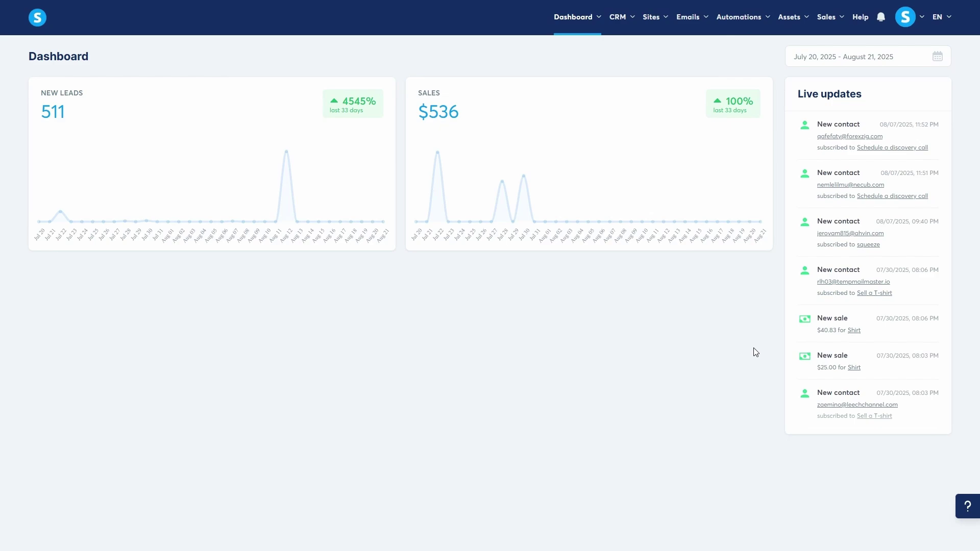
- Go from the account menu's Settings to the Integrations page
{"action": "left_click", "coordinate": [903, 19]}
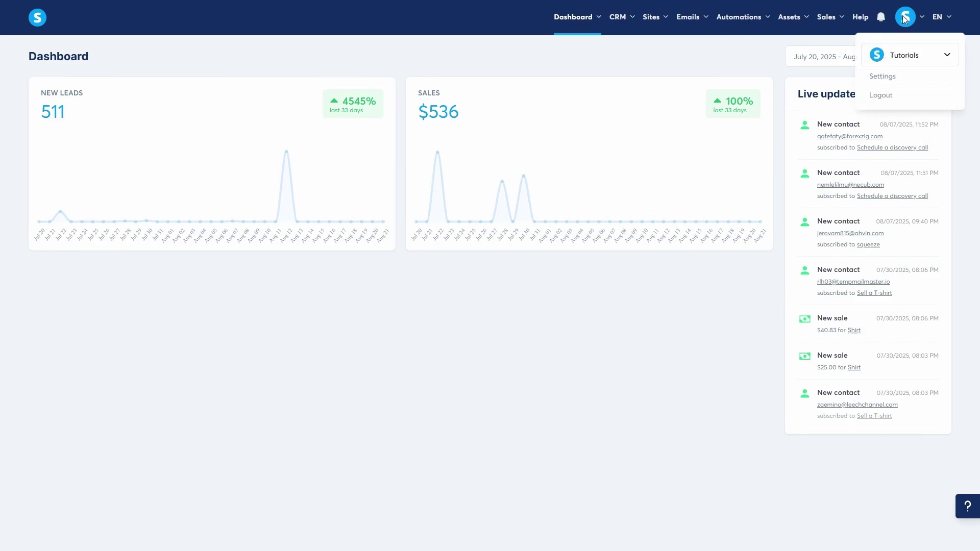
{"action": "left_click", "coordinate": [882, 76]}
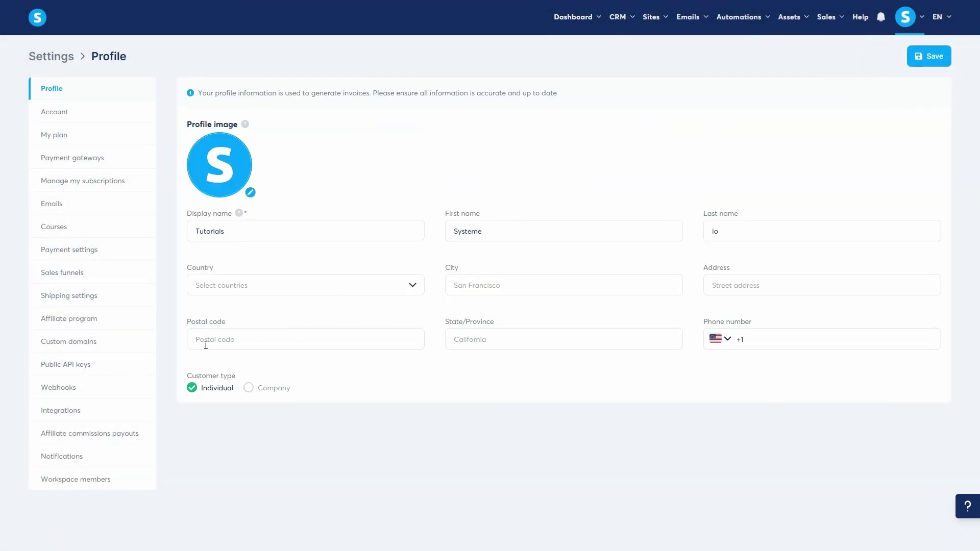
{"action": "left_click", "coordinate": [59, 413]}
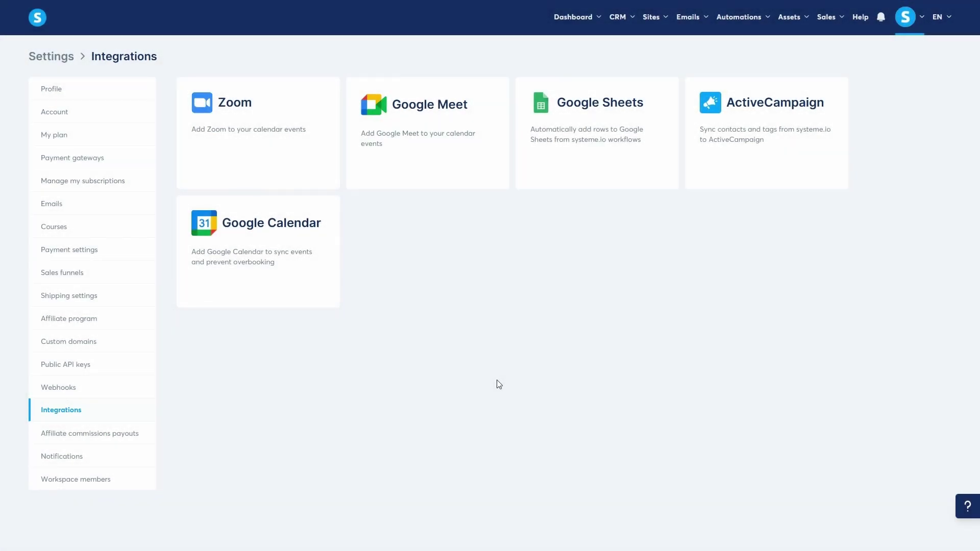
- Connect Google Calendar by signing in to the Google account and granting all calendar permissions
{"action": "left_click", "coordinate": [316, 264]}
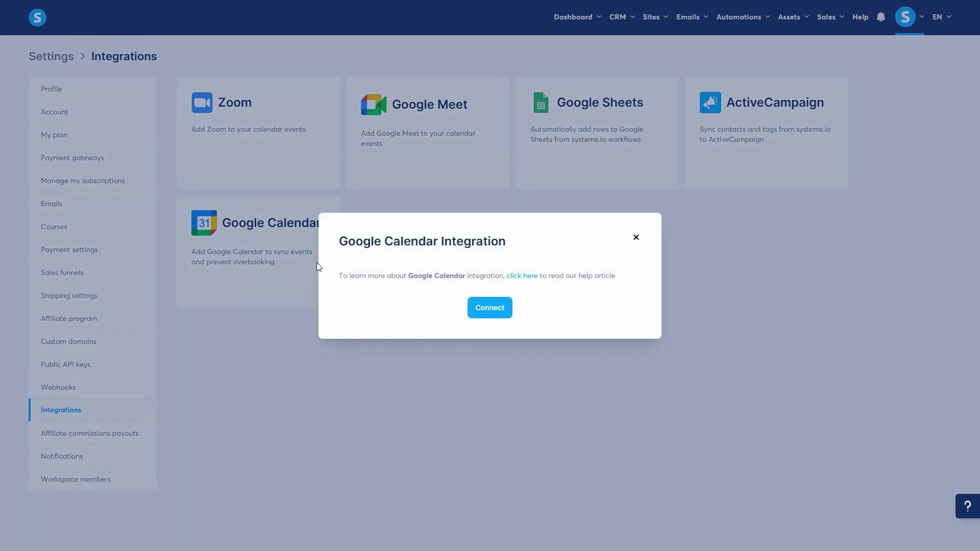
{"action": "left_click", "coordinate": [480, 309]}
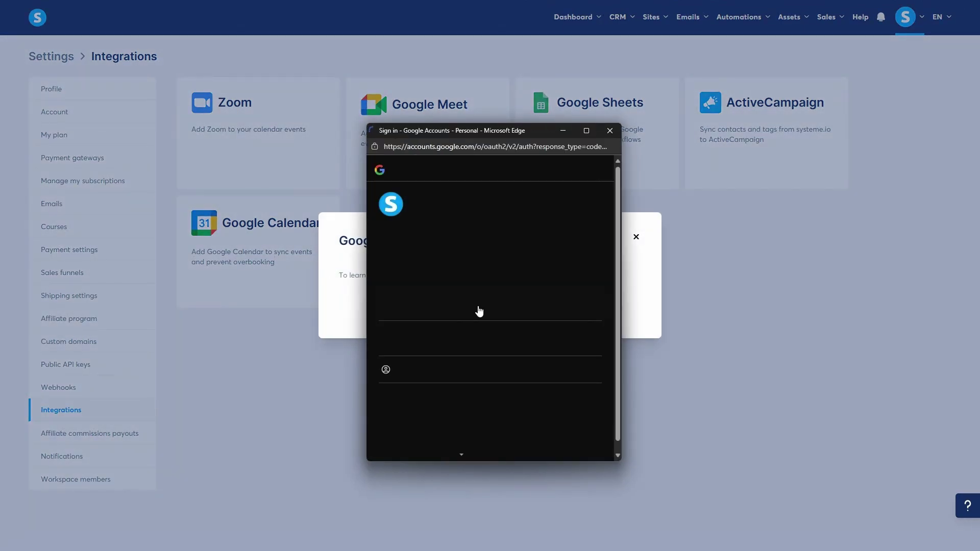
{"action": "left_click", "coordinate": [478, 305]}
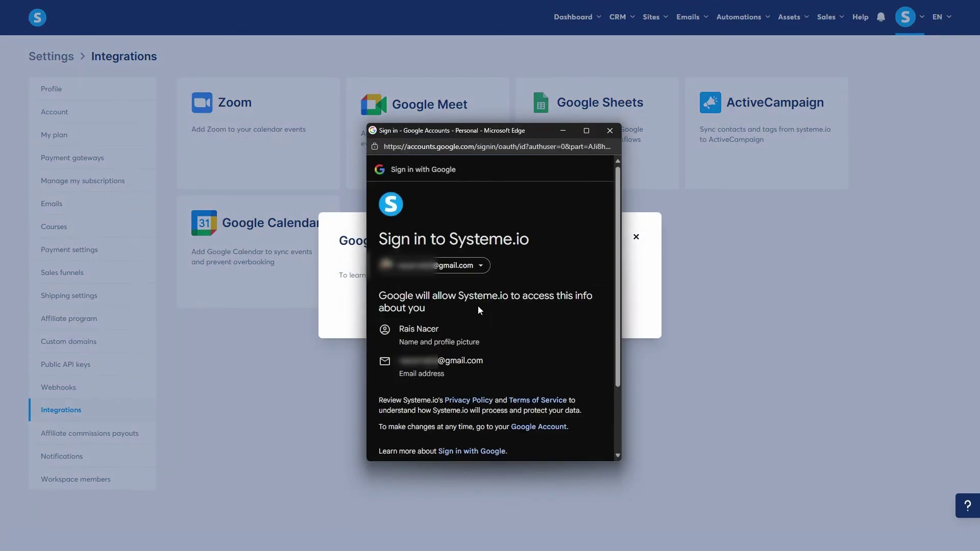
{"action": "scroll", "coordinate": [478, 305], "scroll_direction": "down", "scroll_amount": 2}
{"action": "left_click", "coordinate": [556, 406]}
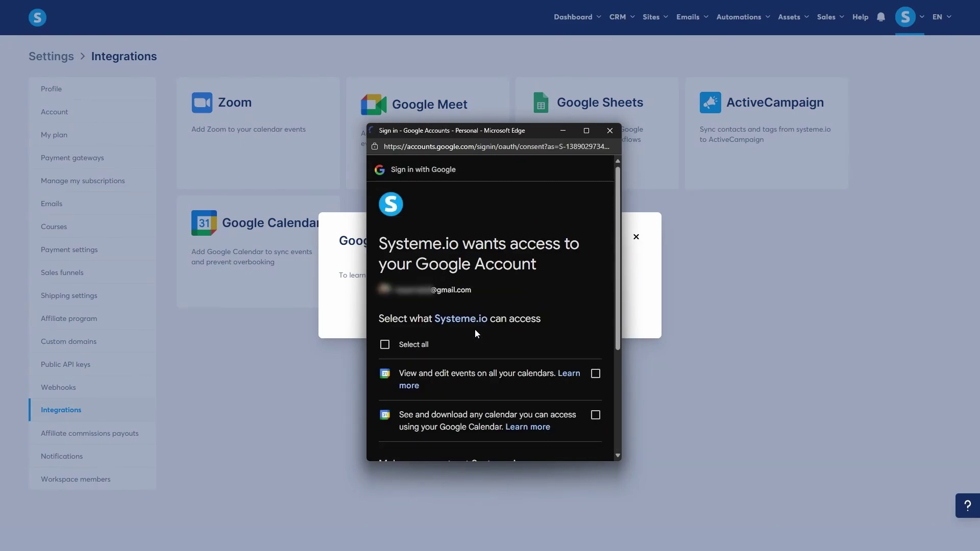
{"action": "left_click", "coordinate": [402, 342]}
{"action": "scroll", "coordinate": [461, 345], "scroll_direction": "down", "scroll_amount": 1}
{"action": "scroll", "coordinate": [461, 345], "scroll_direction": "down", "scroll_amount": 2}
{"action": "left_click", "coordinate": [552, 406]}
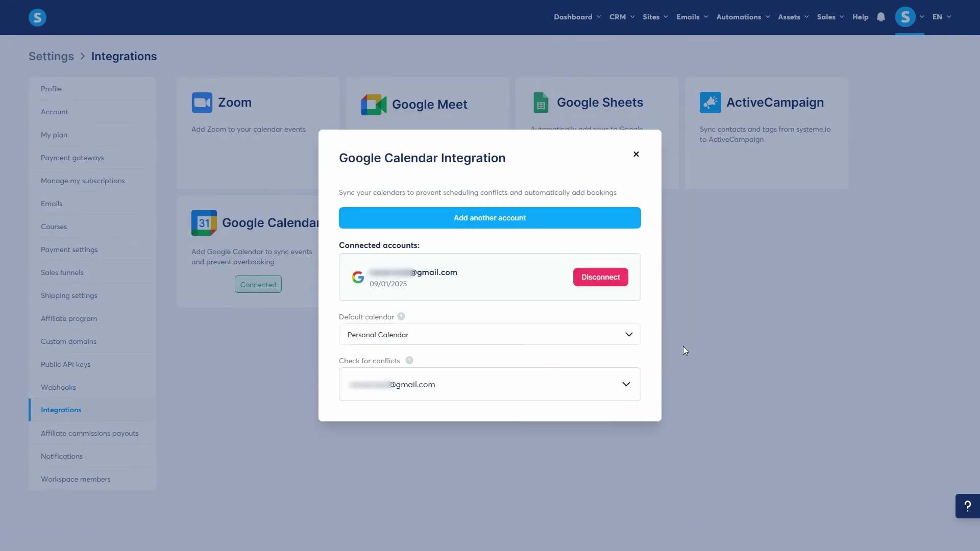
- Make My second calendar the default and check My second calendar and Personal Calendar for conflicts
{"action": "left_click", "coordinate": [615, 338]}
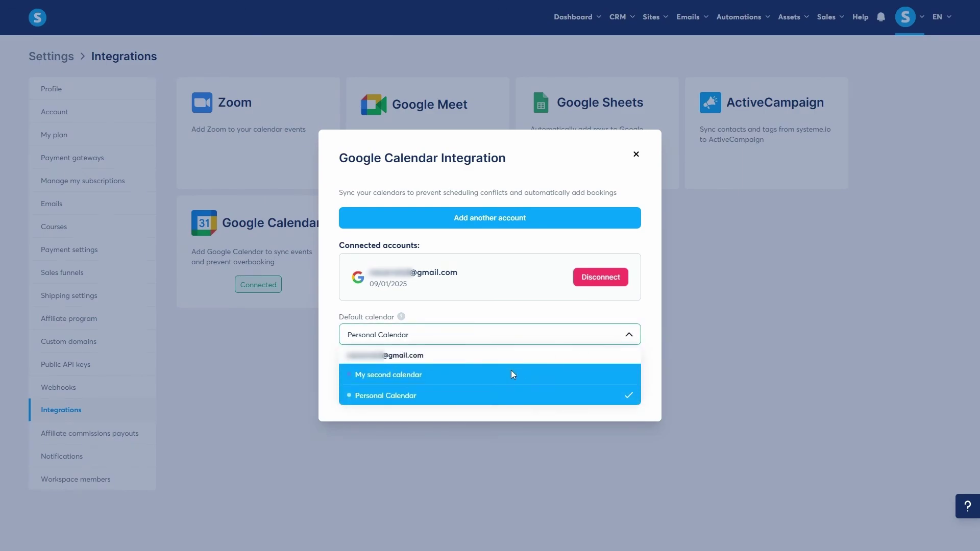
{"action": "left_click", "coordinate": [511, 371]}
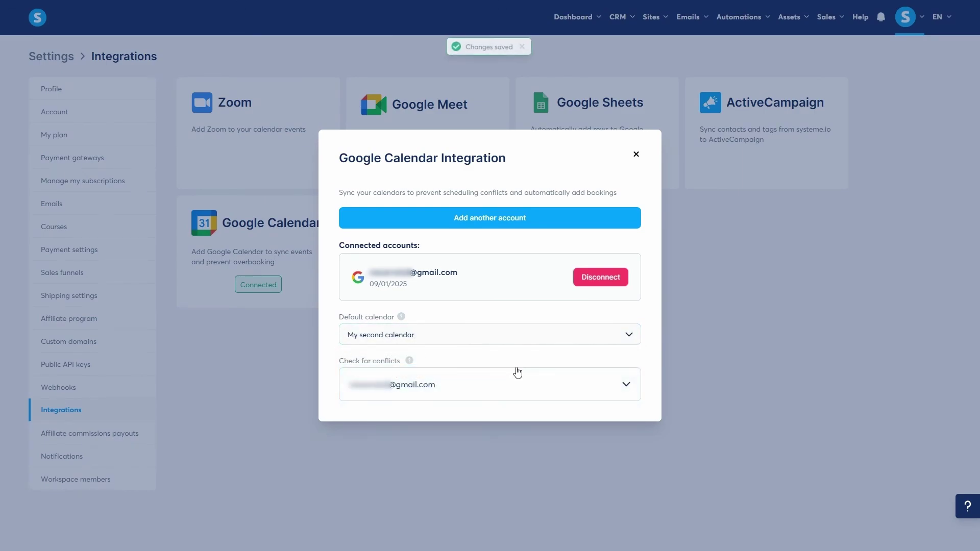
{"action": "left_click", "coordinate": [550, 386]}
{"action": "left_click", "coordinate": [355, 388]}
{"action": "left_click", "coordinate": [355, 407]}
- Connect the Zoom account, accepting the shared access permissions and allowing Systeme.io access
{"action": "left_click", "coordinate": [692, 350]}
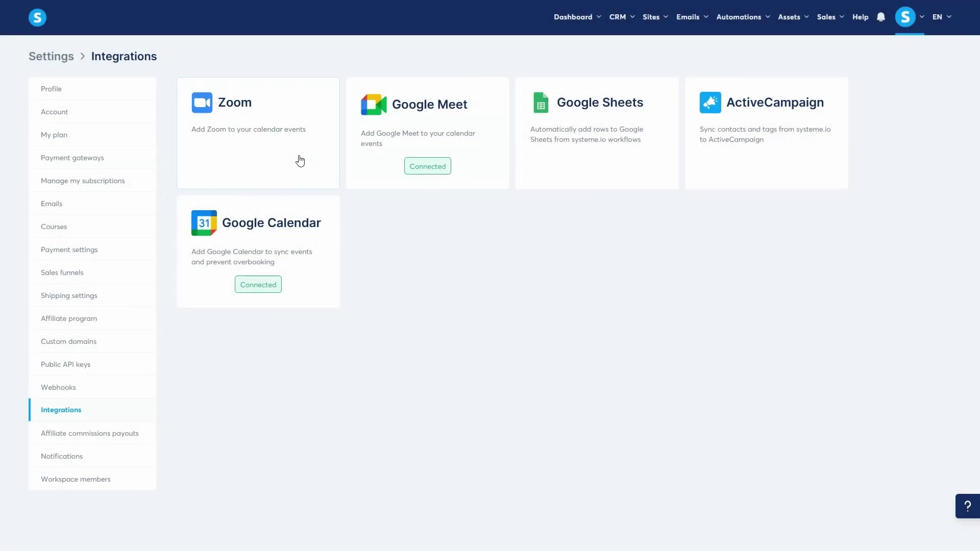
{"action": "left_click", "coordinate": [295, 156]}
{"action": "left_click", "coordinate": [482, 308]}
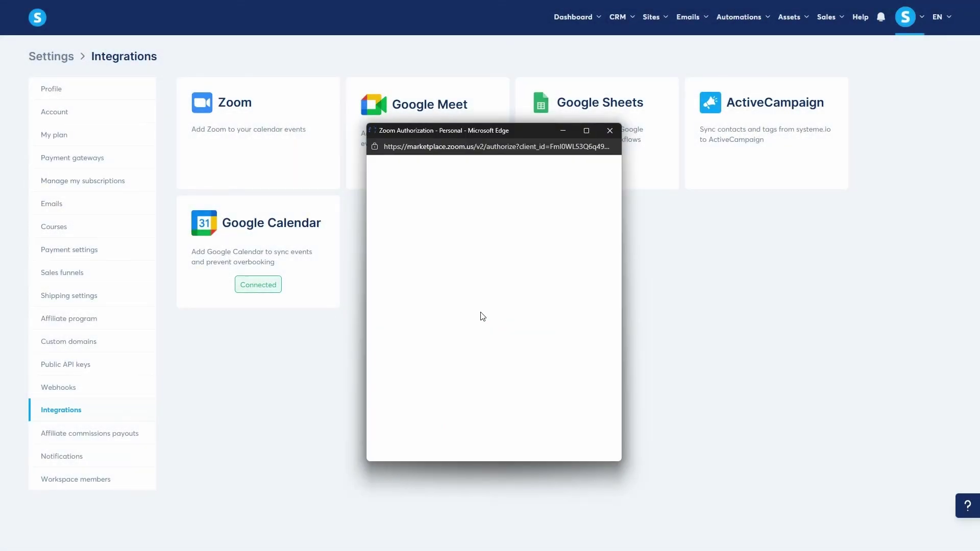
{"action": "left_click", "coordinate": [378, 391]}
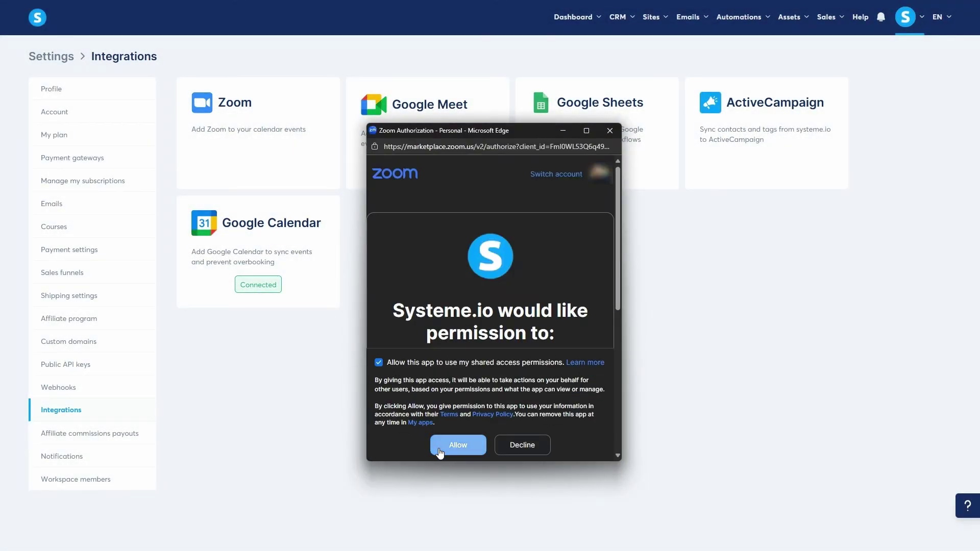
{"action": "left_click", "coordinate": [449, 445]}
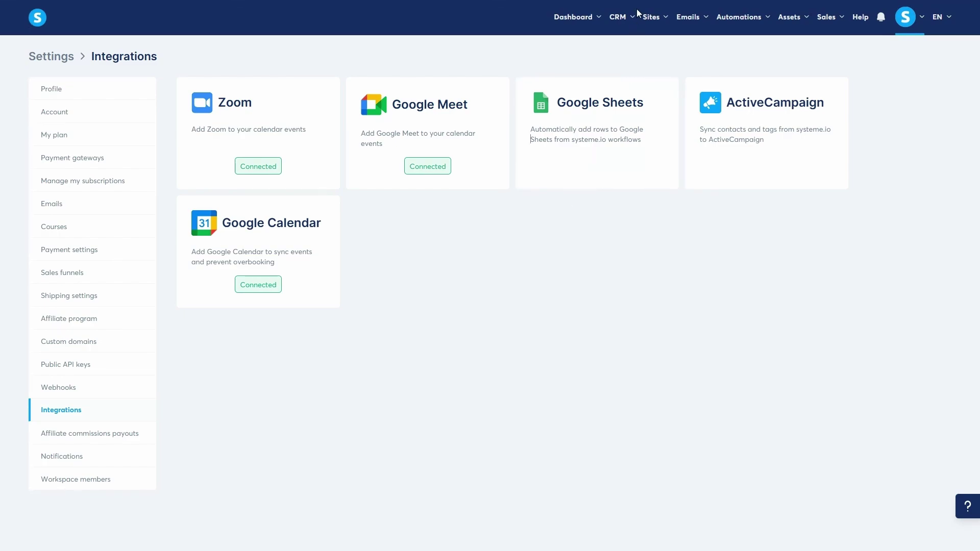
- In the CRM Calendar events list, start a new event with Individual event as its type
{"action": "mouse_move", "coordinate": [625, 17]}
{"action": "left_click", "coordinate": [625, 94]}
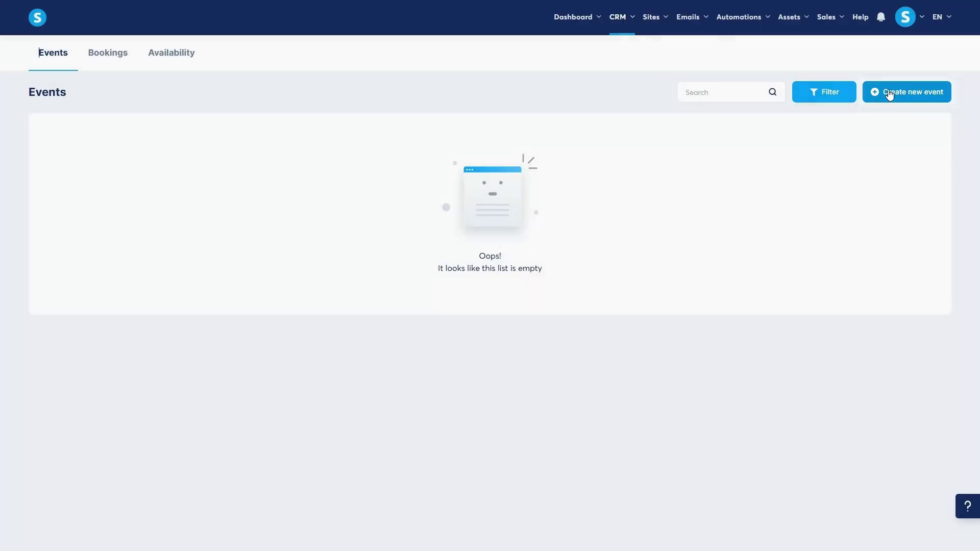
{"action": "left_click", "coordinate": [888, 92]}
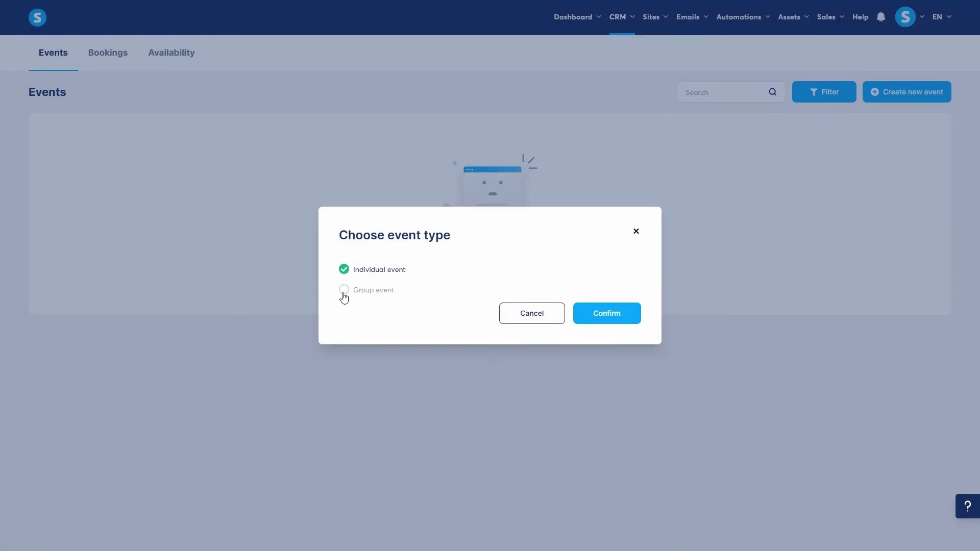
{"action": "left_click", "coordinate": [344, 290]}
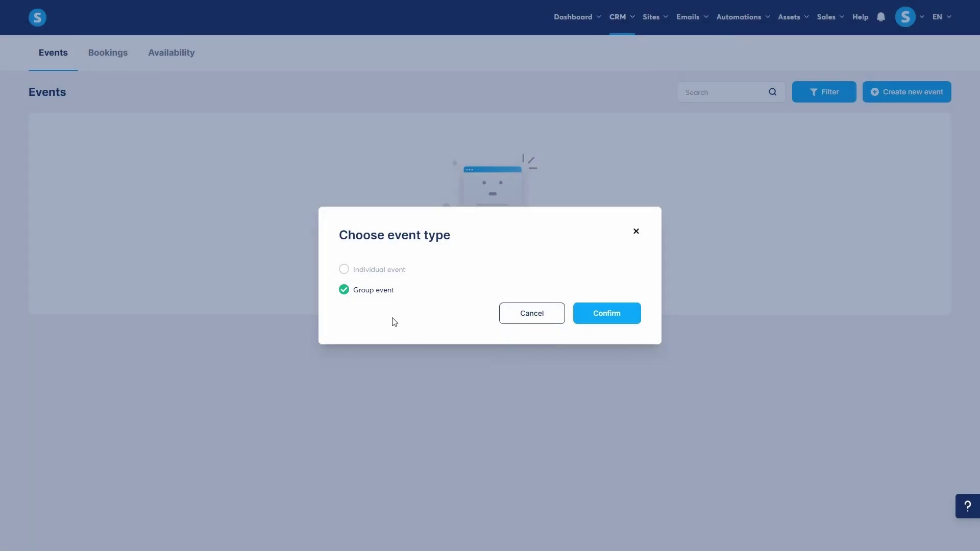
{"action": "left_click", "coordinate": [344, 269]}
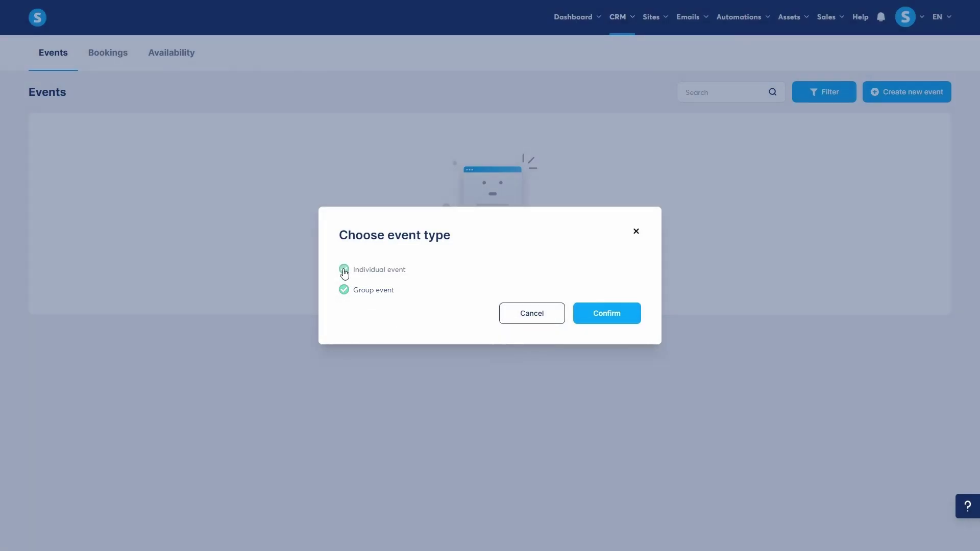
- Create the individual event and name it 'Discovery call'
{"action": "left_click", "coordinate": [595, 313]}
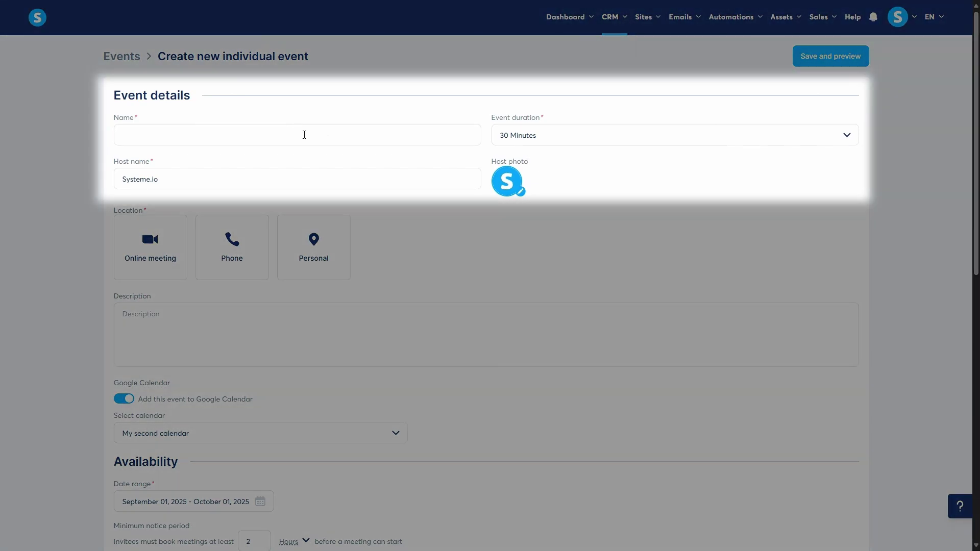
{"action": "left_click", "coordinate": [305, 135]}
{"action": "type", "text": "Discovery call"}
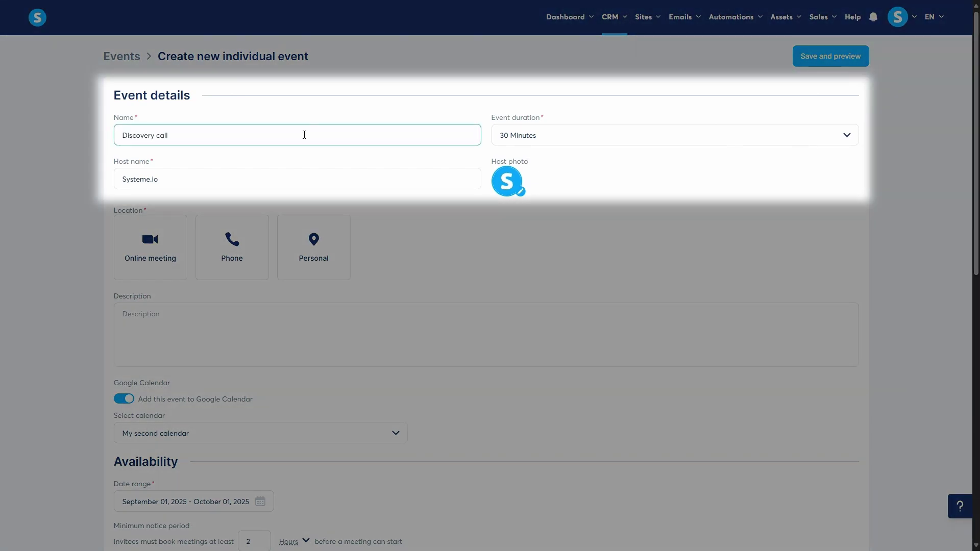
{"action": "left_click", "coordinate": [346, 173]}
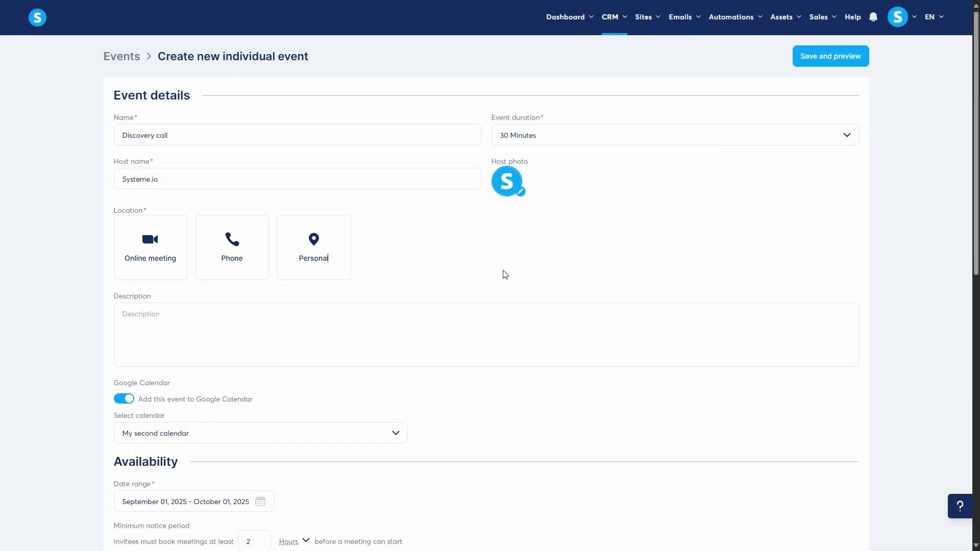
- Set the event location to an online meeting offering Zoom and Google Meet
{"action": "left_click", "coordinate": [149, 253]}
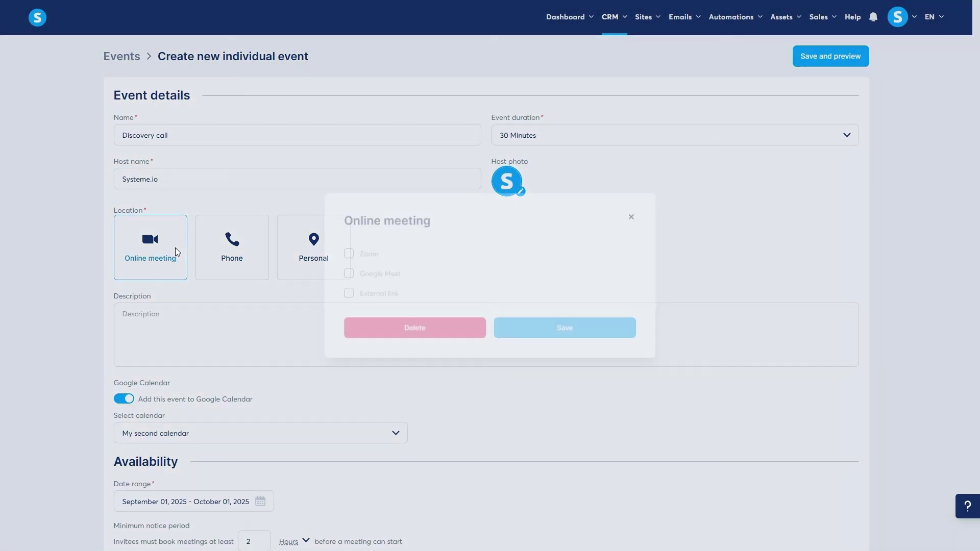
{"action": "left_click", "coordinate": [344, 253]}
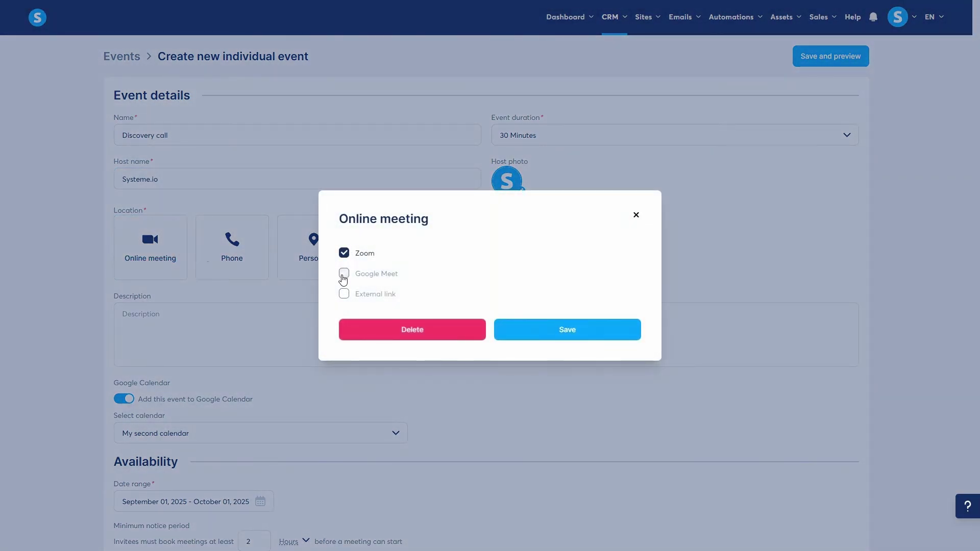
{"action": "left_click", "coordinate": [345, 274]}
{"action": "left_click", "coordinate": [567, 330]}
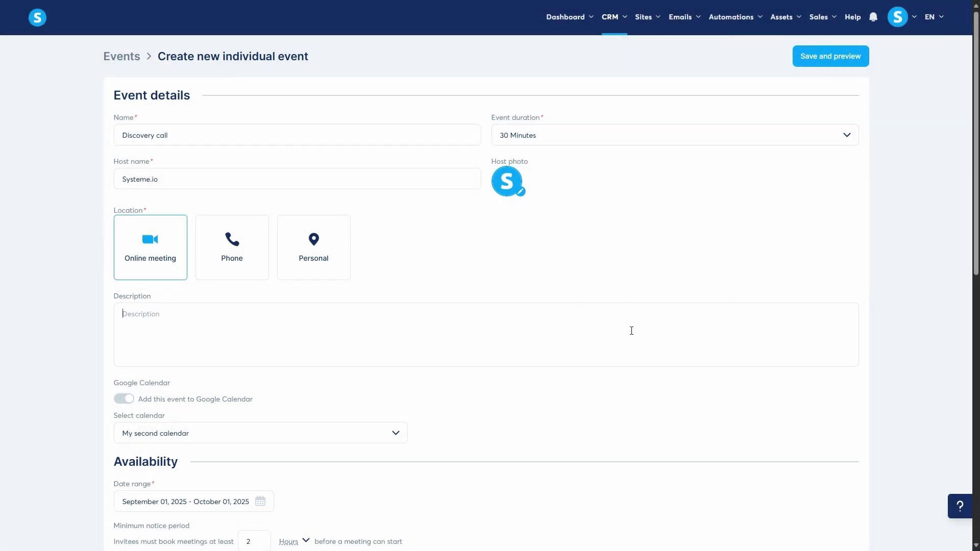
- Move past the Description field down to the event's Weekly availability settings
{"action": "left_click", "coordinate": [631, 331]}
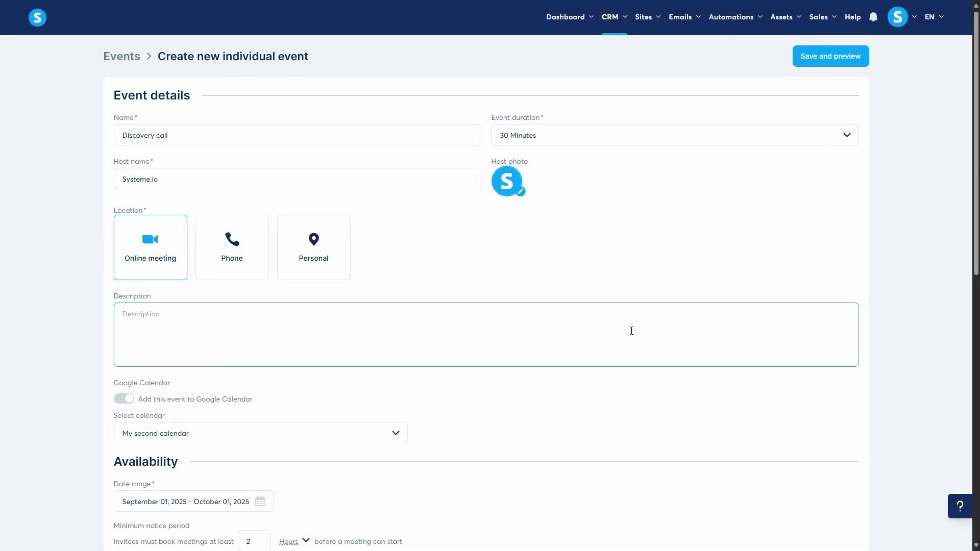
{"action": "scroll", "coordinate": [631, 330], "scroll_direction": "down", "scroll_amount": 6}
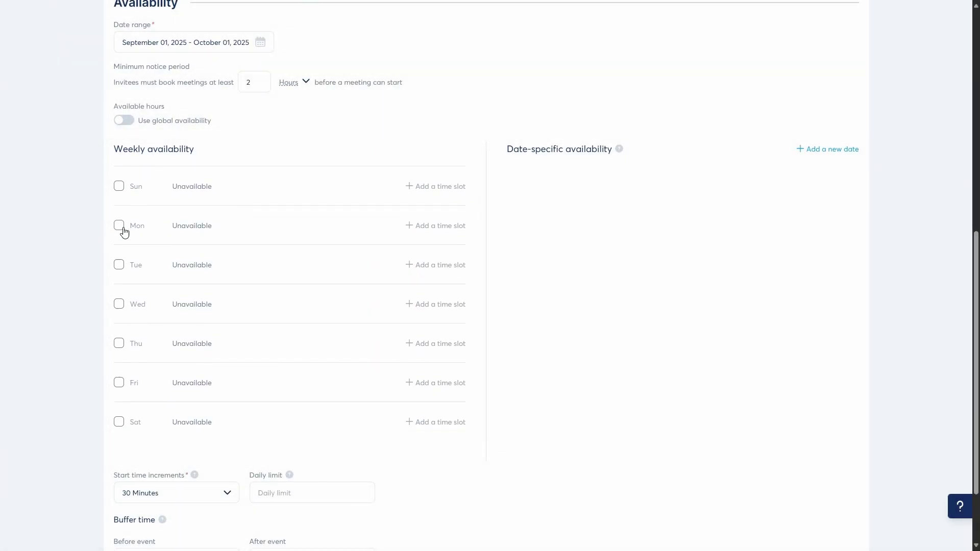
- Tick Monday, Tuesday and Wednesday, add a date entry, and turn on Use global availability
{"action": "left_click", "coordinate": [119, 226]}
{"action": "left_click", "coordinate": [120, 272]}
{"action": "left_click", "coordinate": [119, 313]}
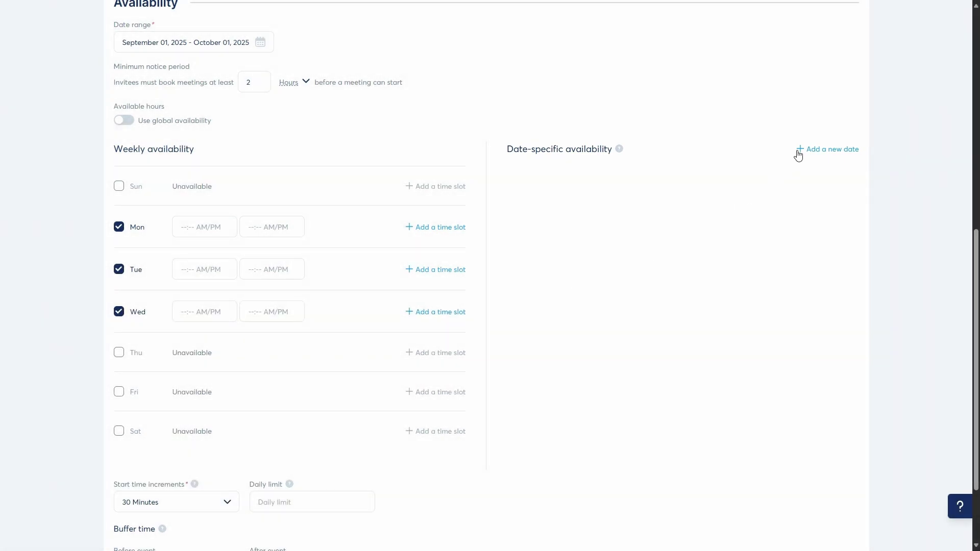
{"action": "left_click", "coordinate": [799, 154]}
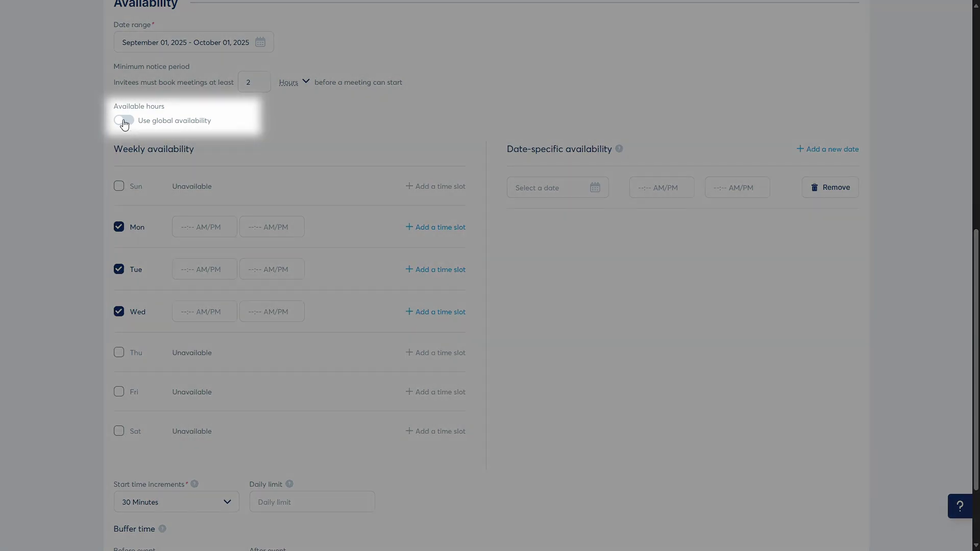
{"action": "left_click", "coordinate": [124, 121]}
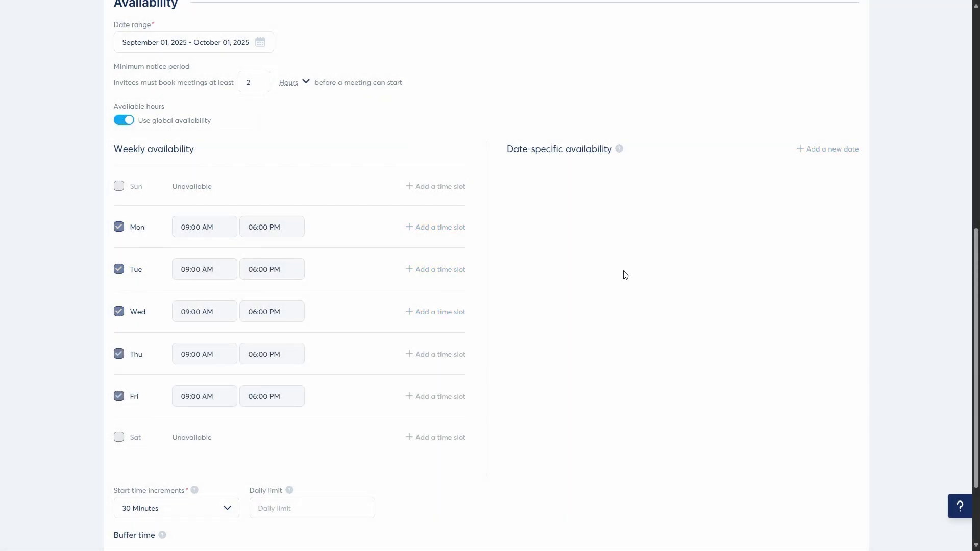
{"action": "scroll", "coordinate": [625, 275], "scroll_direction": "down", "scroll_amount": 2}
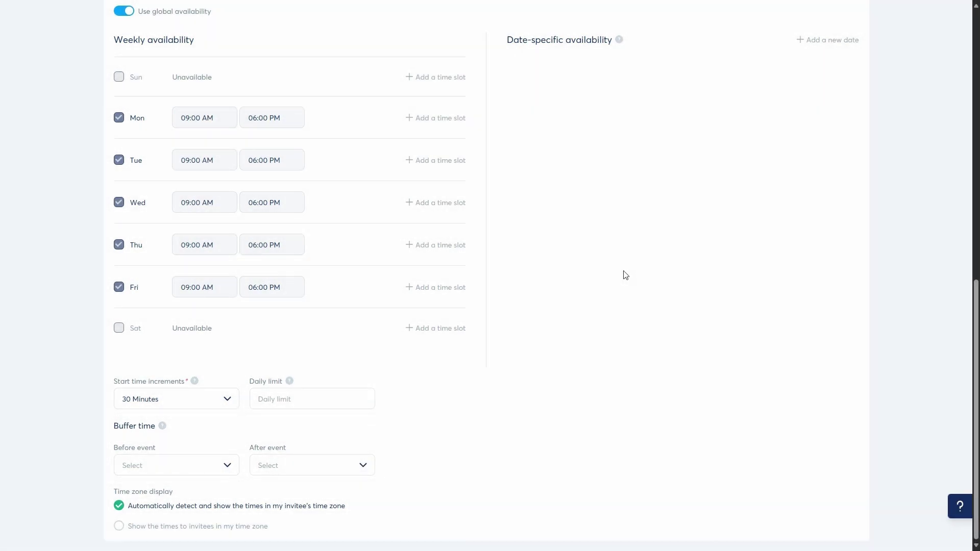
{"action": "scroll", "coordinate": [626, 275], "scroll_direction": "up", "scroll_amount": 10}
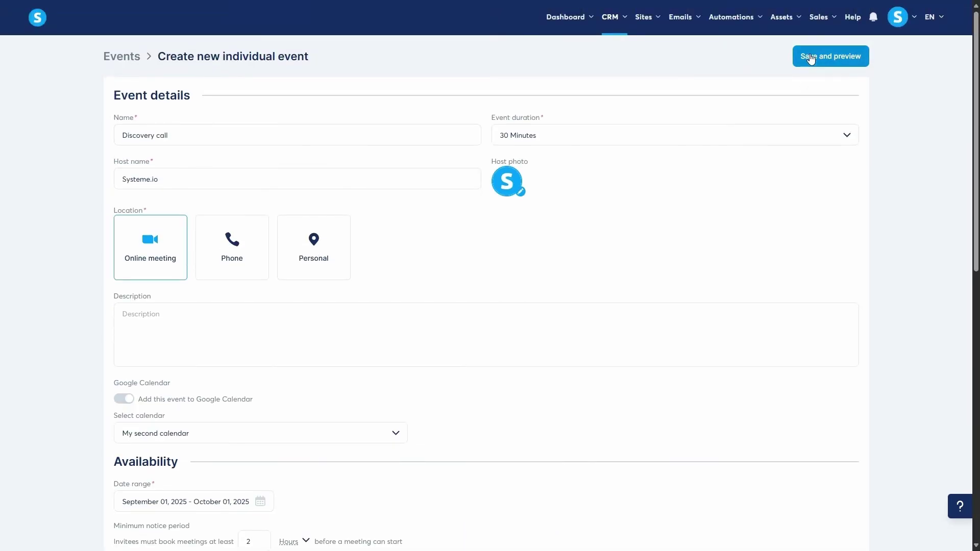
- Save the Discovery call event, then drop a Calendar element below the page's pet images
{"action": "left_click", "coordinate": [810, 57]}
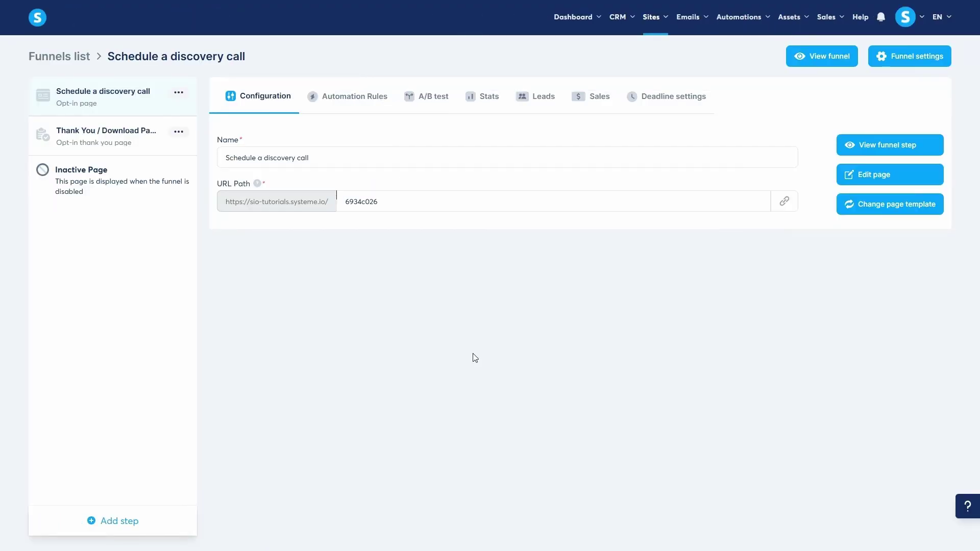
{"action": "left_click", "coordinate": [874, 172]}
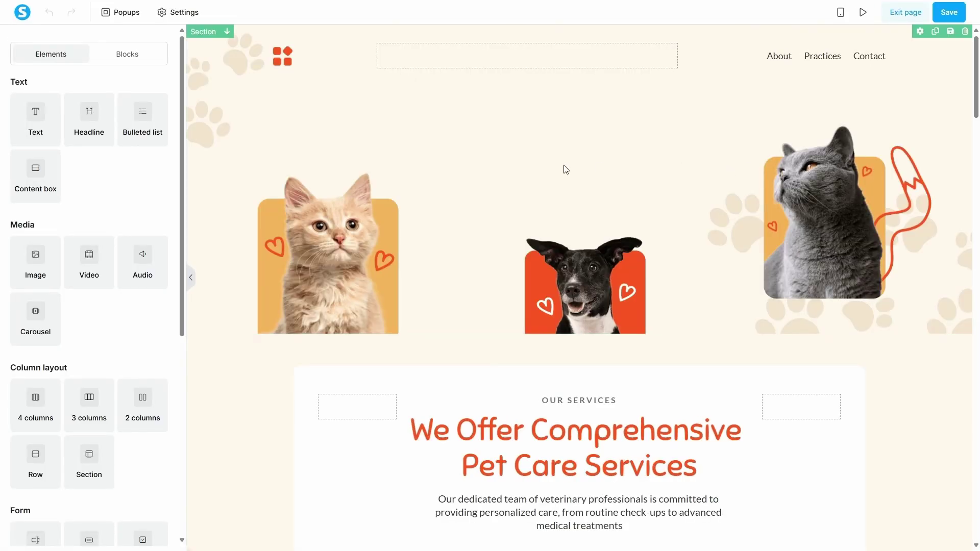
{"action": "scroll", "coordinate": [94, 244], "scroll_direction": "down", "scroll_amount": 5}
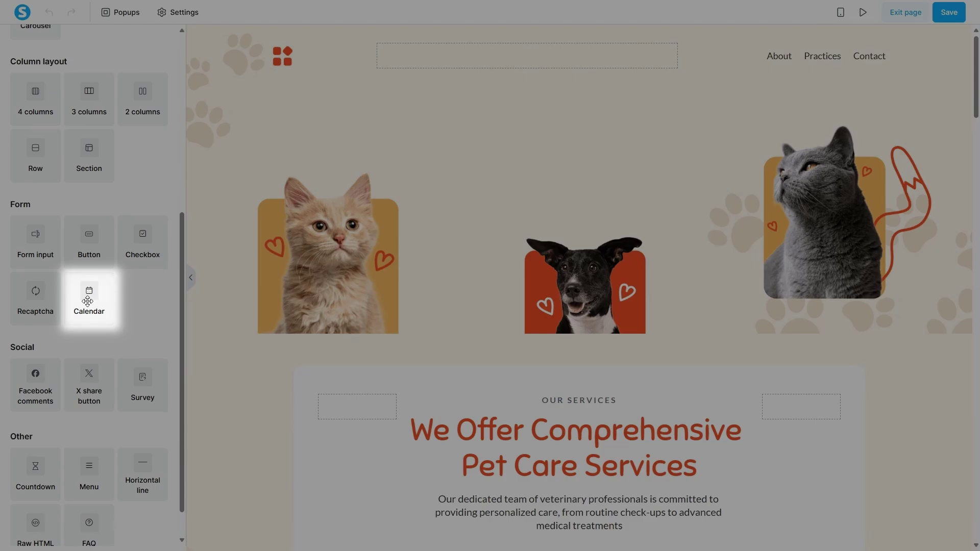
{"action": "left_click_drag", "start_coordinate": [92, 286], "coordinate": [459, 338]}
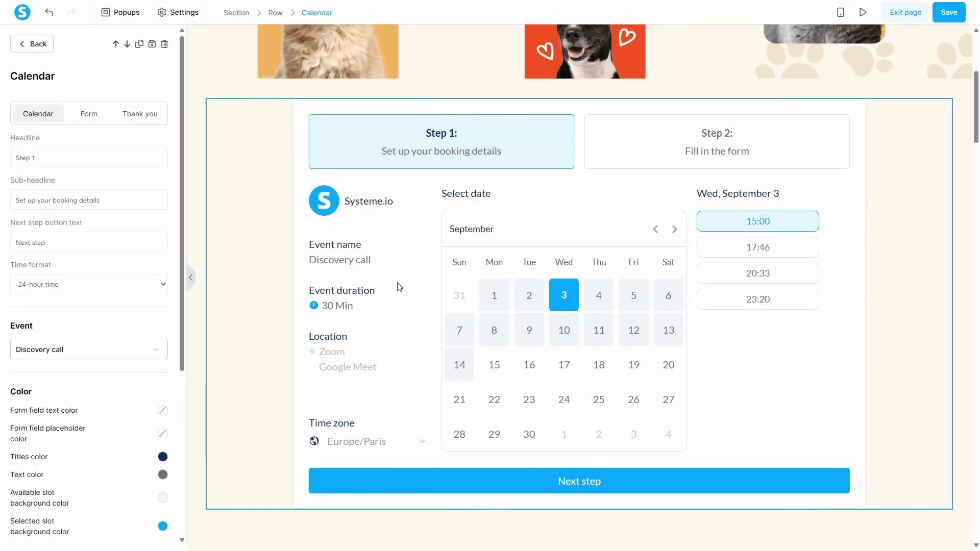
- Confirm the calendar books Discovery call, preview its Form and Thank you views, and save the page
{"action": "left_click", "coordinate": [153, 351]}
{"action": "left_click", "coordinate": [156, 351]}
{"action": "left_click", "coordinate": [168, 324]}
{"action": "left_click", "coordinate": [90, 113]}
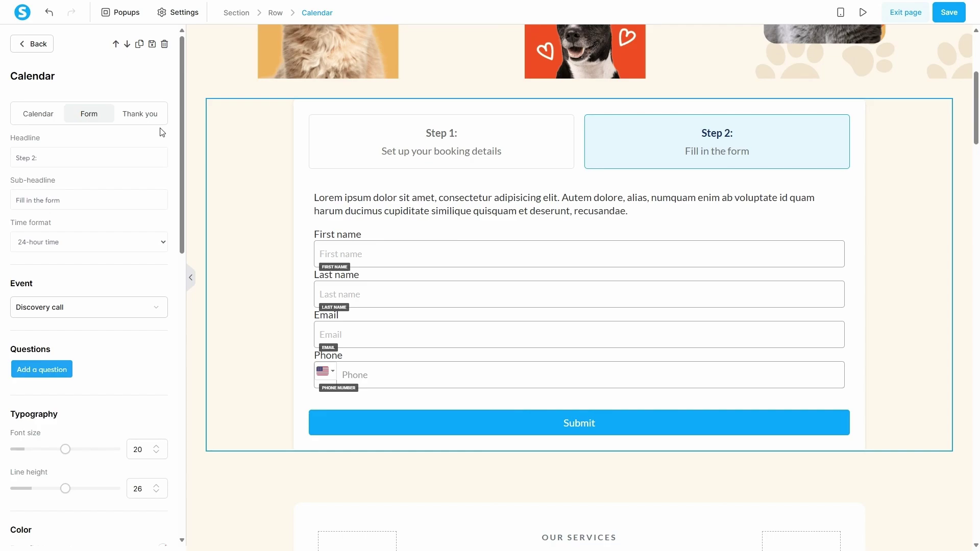
{"action": "left_click", "coordinate": [148, 116]}
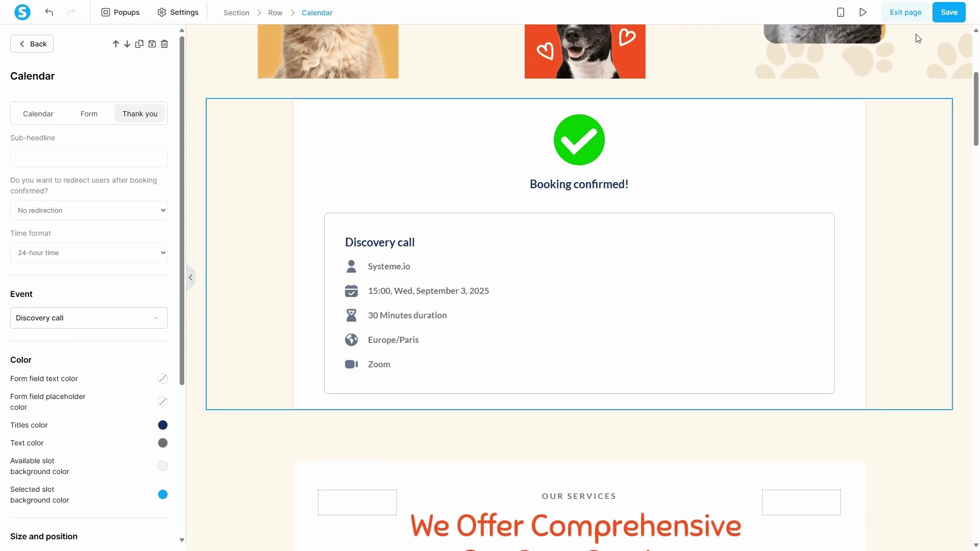
{"action": "left_click", "coordinate": [944, 16]}
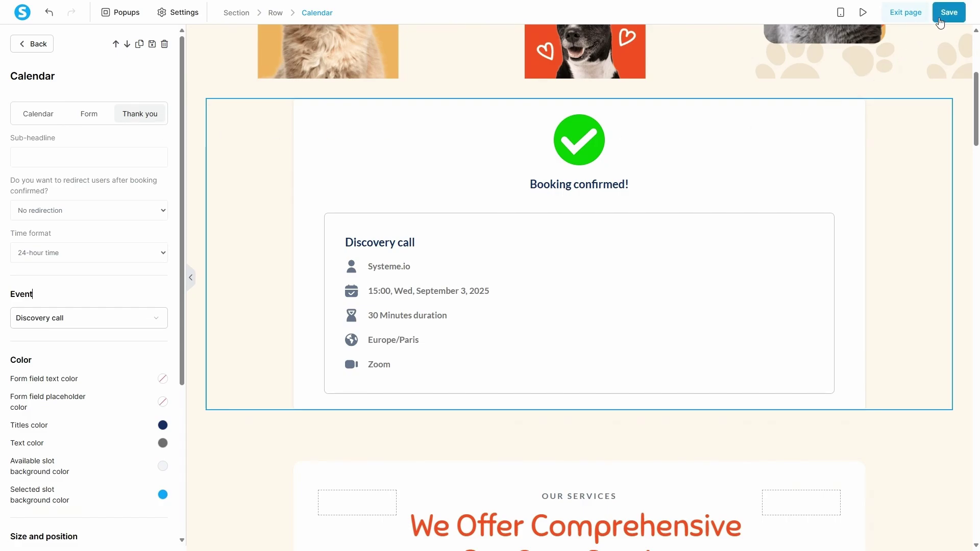
- Make the order form's offer a new digital product named 'Online discovery call'
{"action": "left_click", "coordinate": [895, 12]}
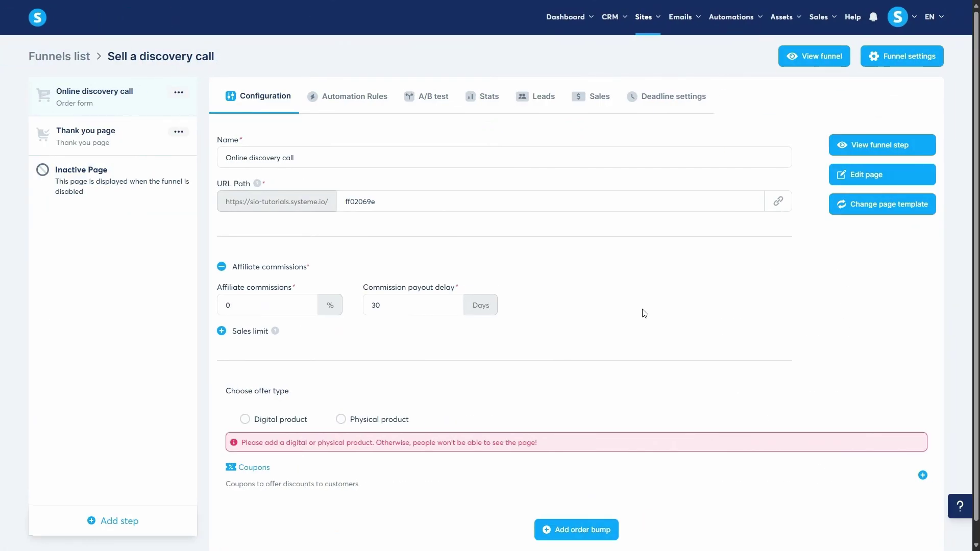
{"action": "scroll", "coordinate": [510, 347], "scroll_direction": "down", "scroll_amount": 1}
{"action": "left_click", "coordinate": [281, 419]}
{"action": "scroll", "coordinate": [865, 403], "scroll_direction": "down", "scroll_amount": 2}
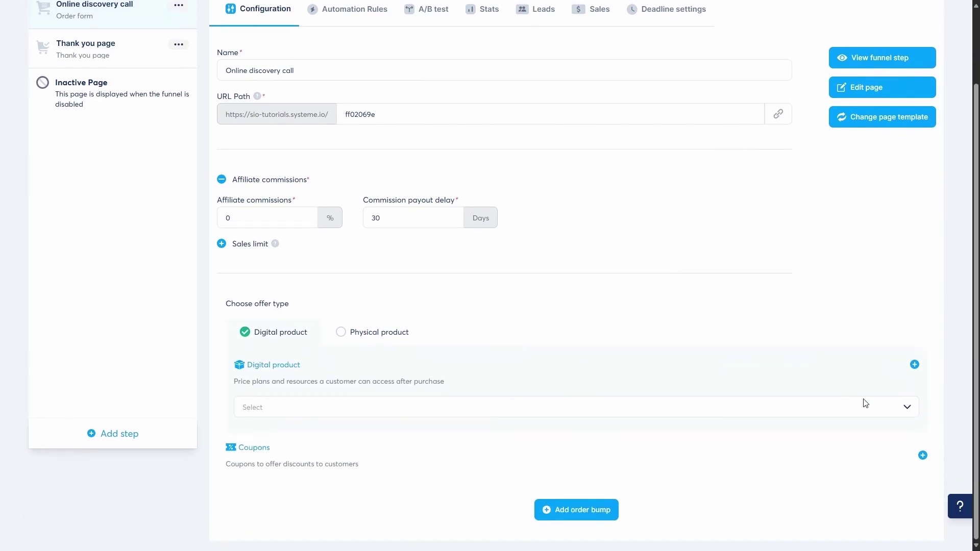
{"action": "left_click", "coordinate": [915, 364]}
{"action": "type", "text": "Online discovery call"}
- Add a Calendar events resource granting access to the Discovery call event
{"action": "left_click", "coordinate": [919, 341]}
{"action": "left_click", "coordinate": [891, 334]}
{"action": "left_click", "coordinate": [877, 434]}
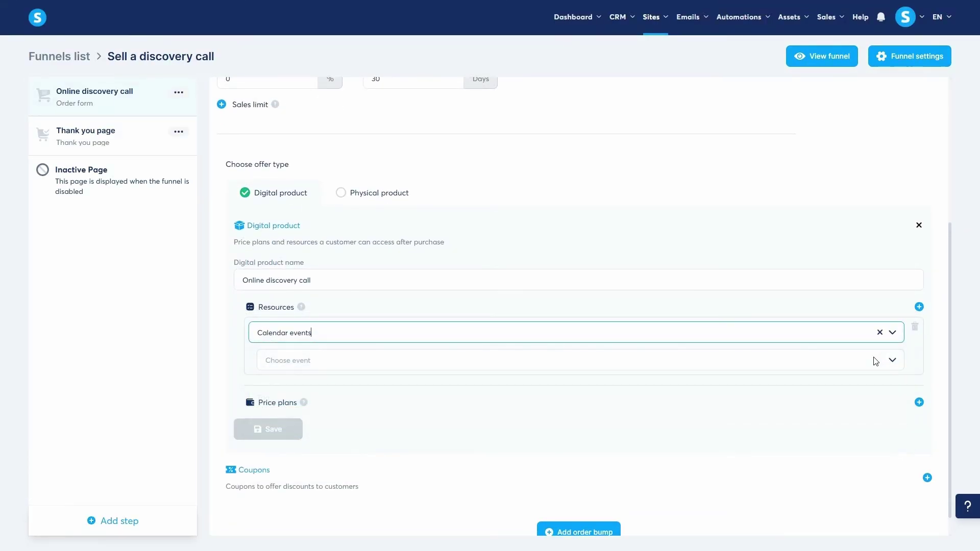
{"action": "left_click", "coordinate": [873, 359]}
{"action": "left_click", "coordinate": [865, 385]}
- Attach the Online discovery call price plan and save the digital product
{"action": "left_click", "coordinate": [918, 402]}
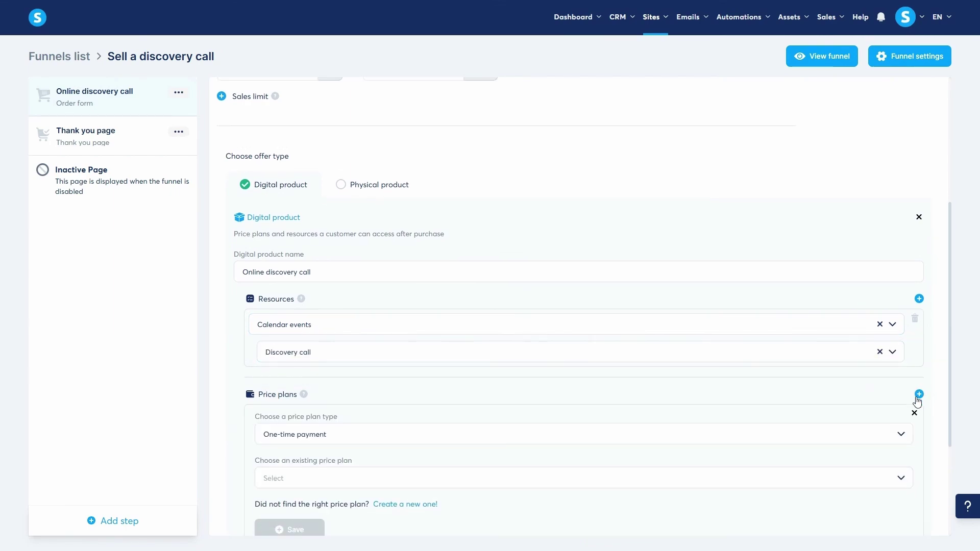
{"action": "scroll", "coordinate": [893, 357], "scroll_direction": "down", "scroll_amount": 3}
{"action": "left_click", "coordinate": [866, 312]}
{"action": "left_click", "coordinate": [838, 358]}
{"action": "left_click", "coordinate": [307, 353]}
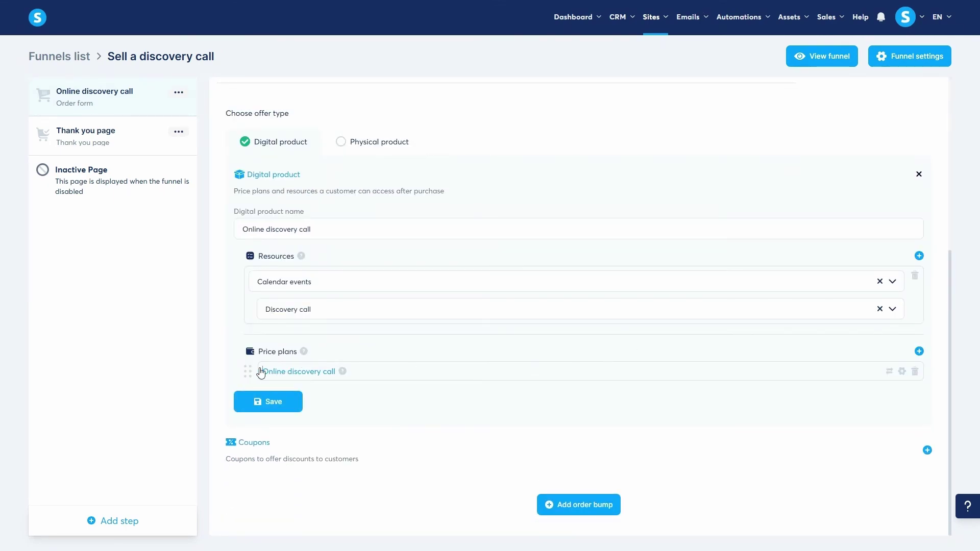
{"action": "left_click", "coordinate": [266, 401]}
{"action": "scroll", "coordinate": [765, 327], "scroll_direction": "up", "scroll_amount": 5}
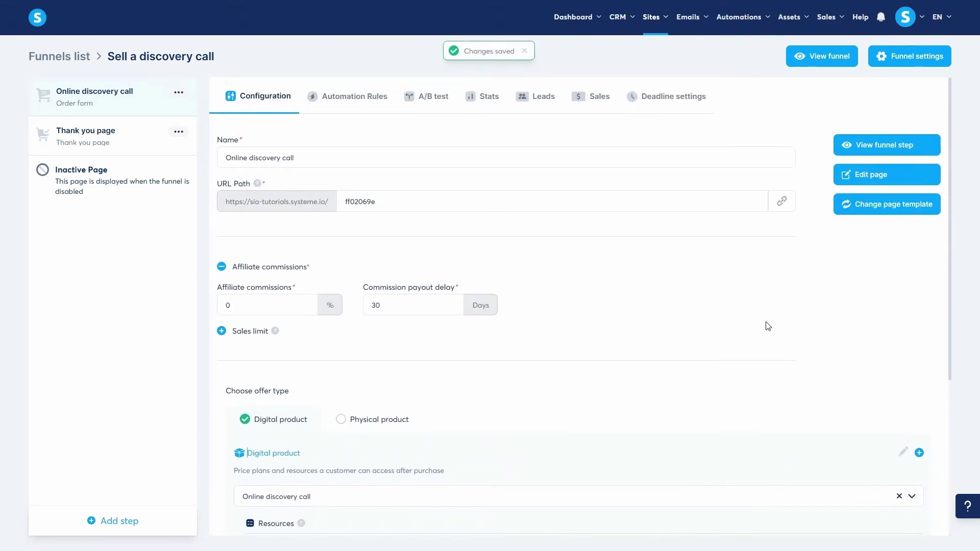
- Drop a Paid calendar element onto the order page, save it, and exit the editor
{"action": "left_click", "coordinate": [885, 185]}
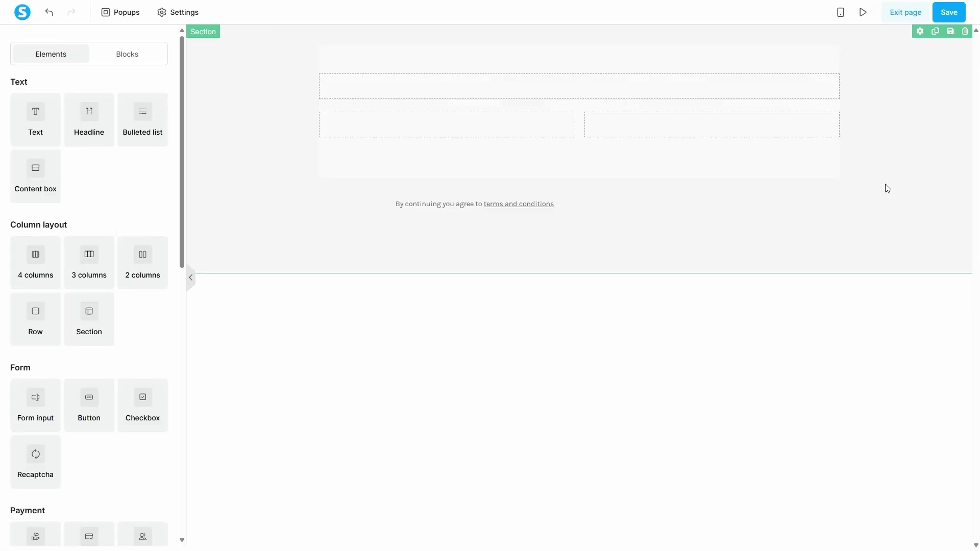
{"action": "scroll", "coordinate": [114, 238], "scroll_direction": "down", "scroll_amount": 8}
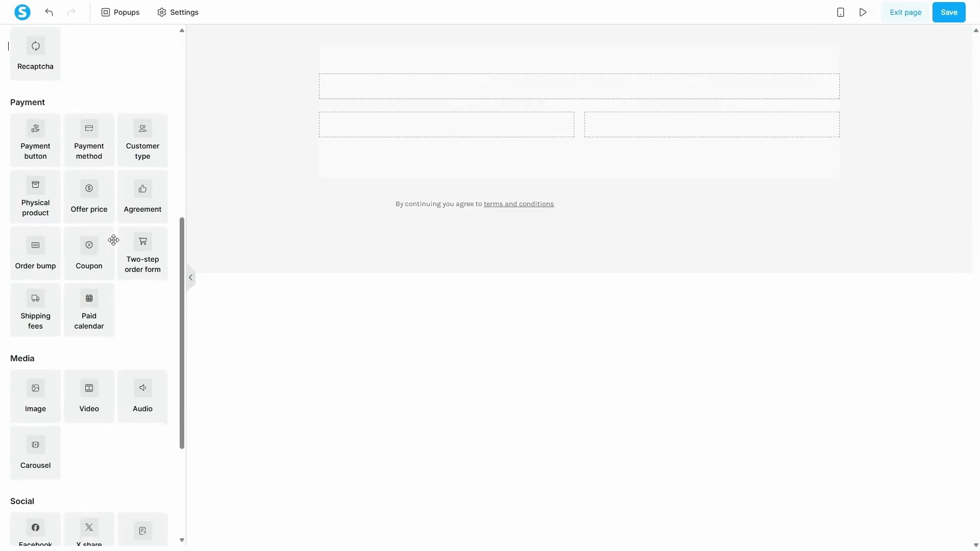
{"action": "left_click_drag", "start_coordinate": [99, 286], "coordinate": [403, 97]}
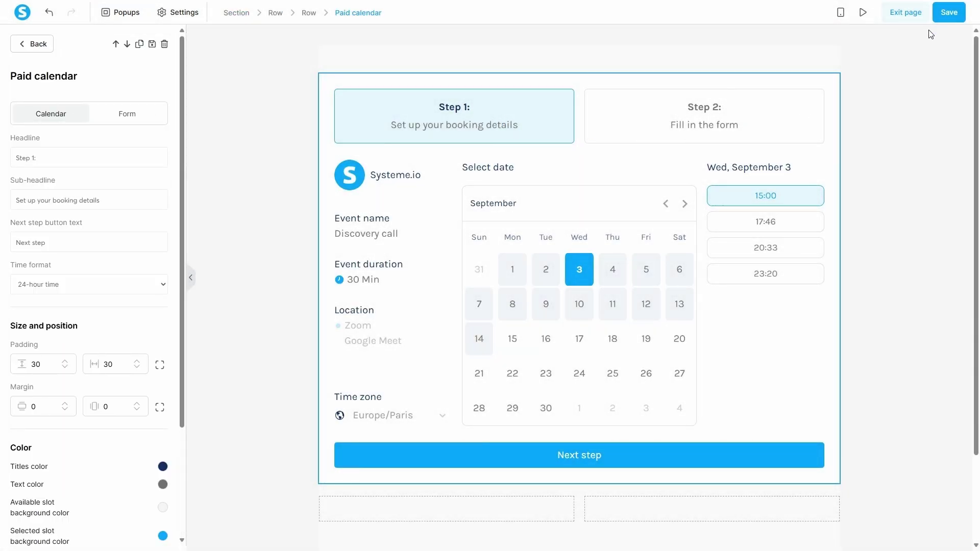
{"action": "left_click", "coordinate": [947, 15]}
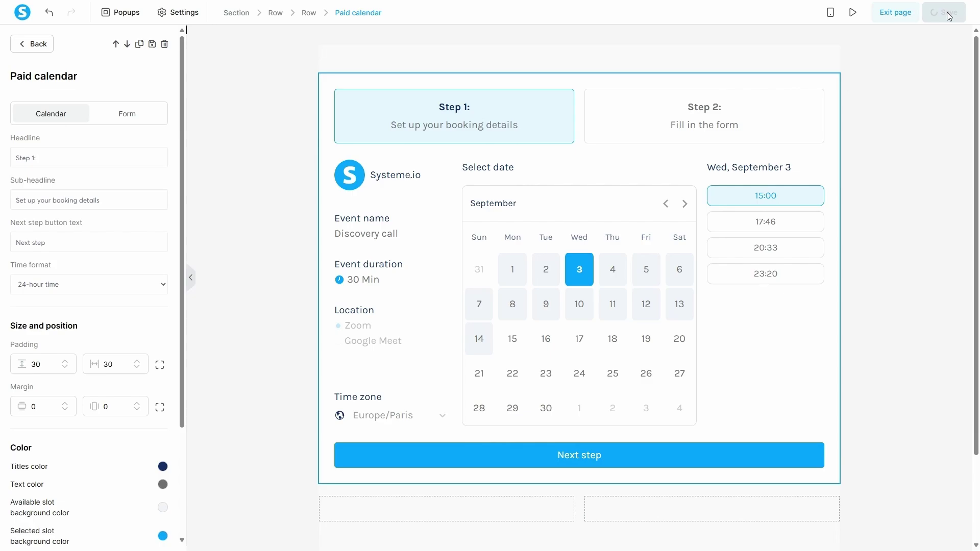
{"action": "left_click", "coordinate": [911, 14]}
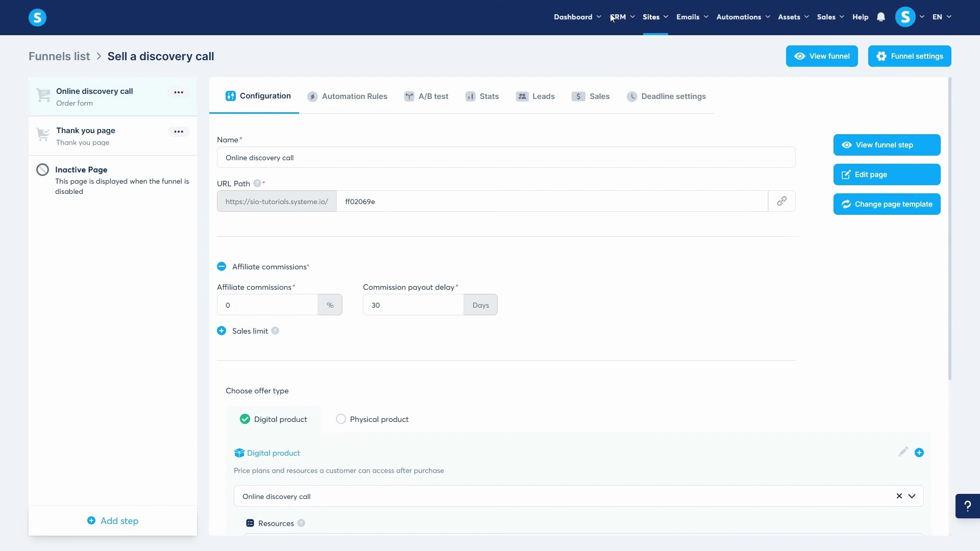
- View the CRM Calendar's Bookings tab and check the first booking's action menu without choosing anything
{"action": "mouse_move", "coordinate": [617, 17]}
{"action": "left_click", "coordinate": [622, 91]}
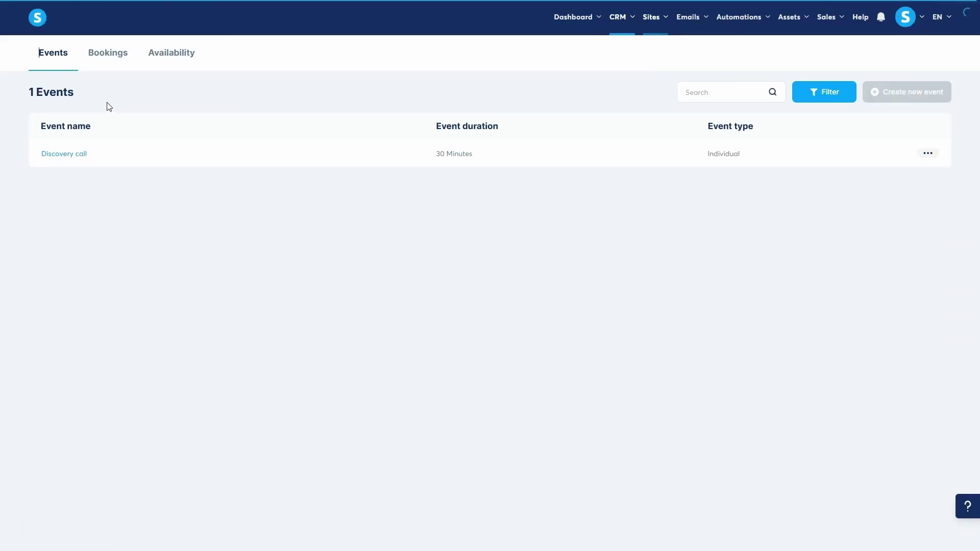
{"action": "left_click", "coordinate": [108, 54]}
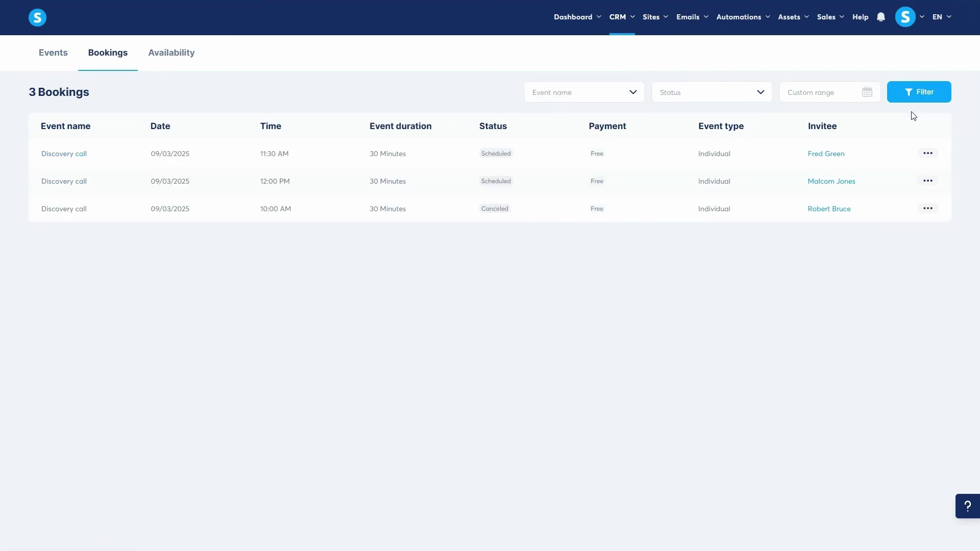
{"action": "left_click", "coordinate": [927, 152]}
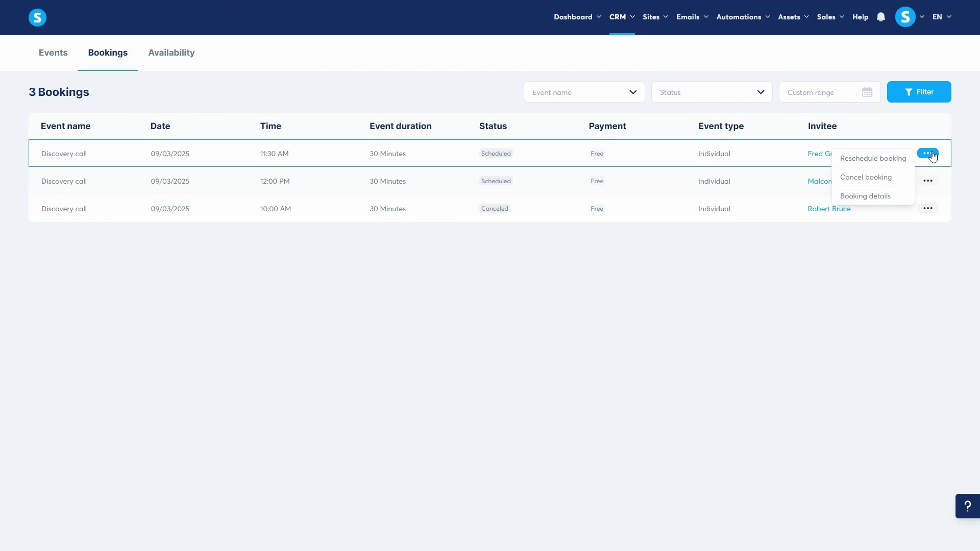
{"action": "left_click", "coordinate": [917, 131]}
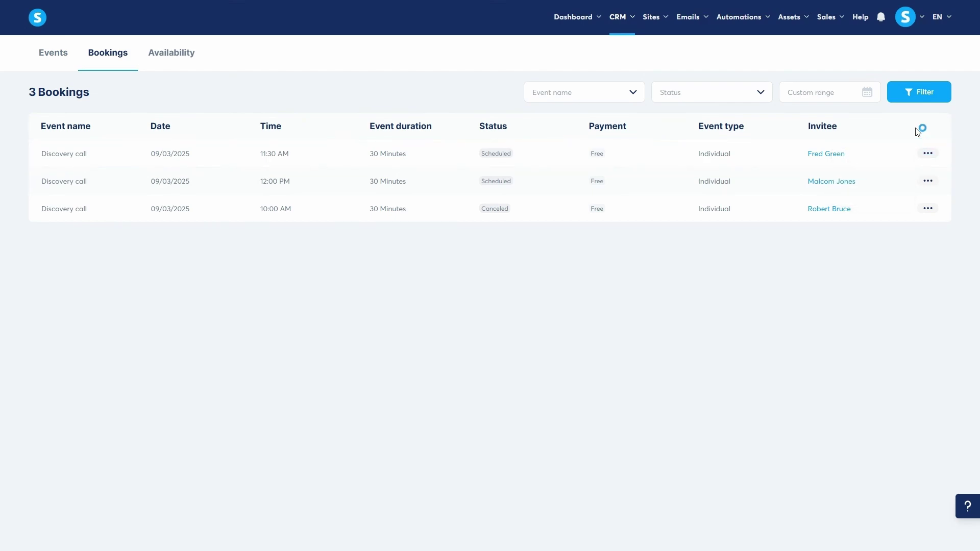